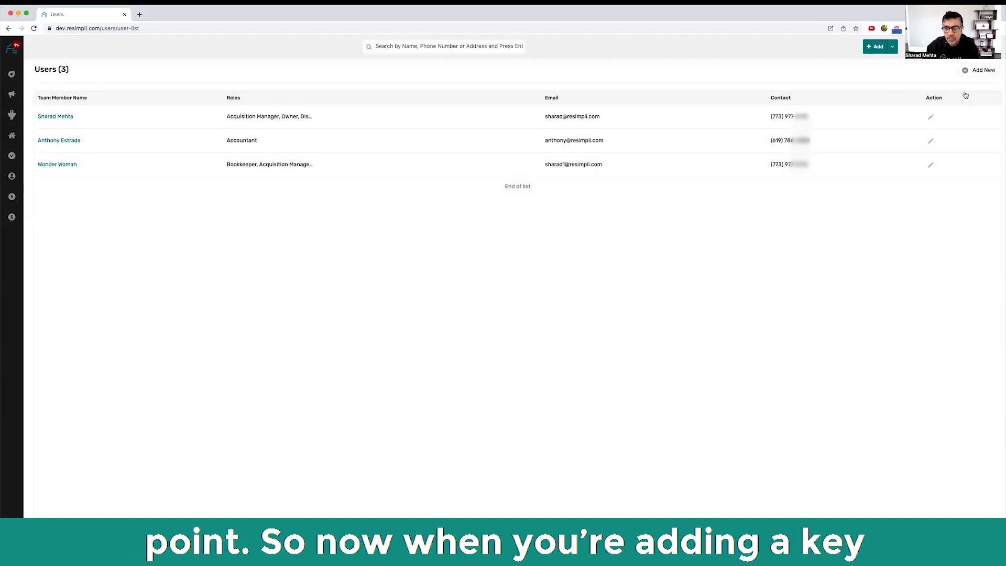
# Step: Start a new team member's Basic Details and enter their first name, last name, email and phone number
pyautogui.click(977, 70)
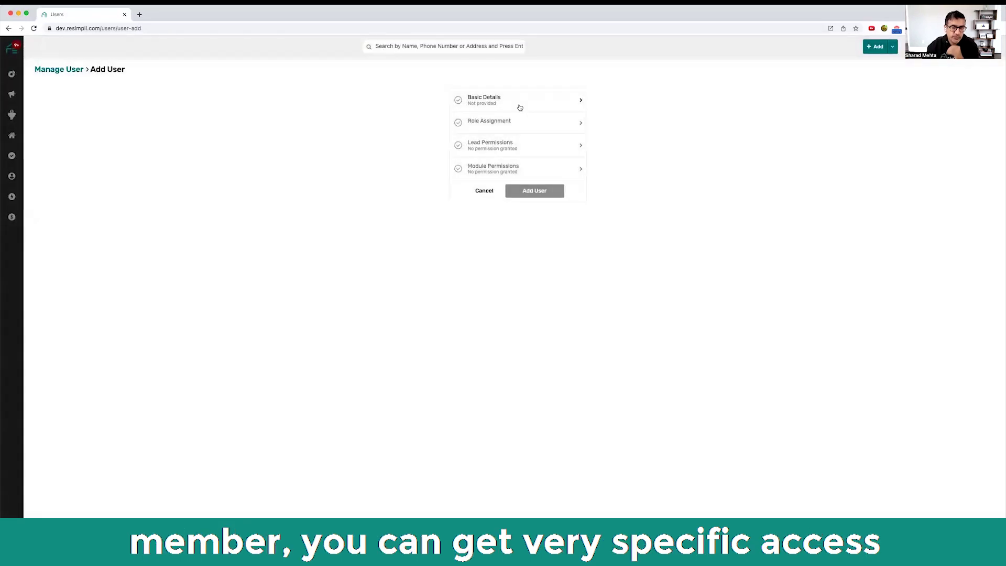
pyautogui.click(519, 108)
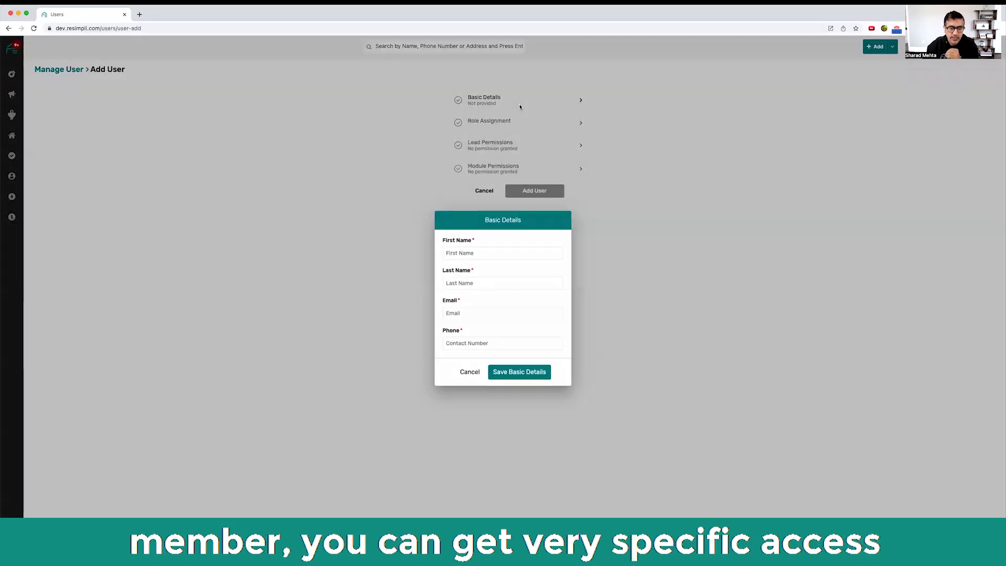
pyautogui.press('Tab')
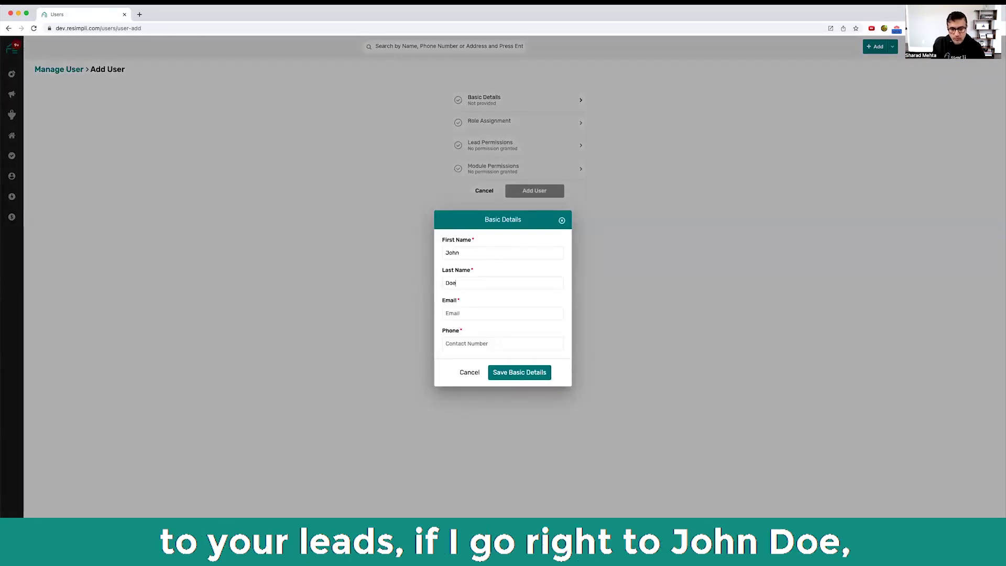
pyautogui.press('Tab')
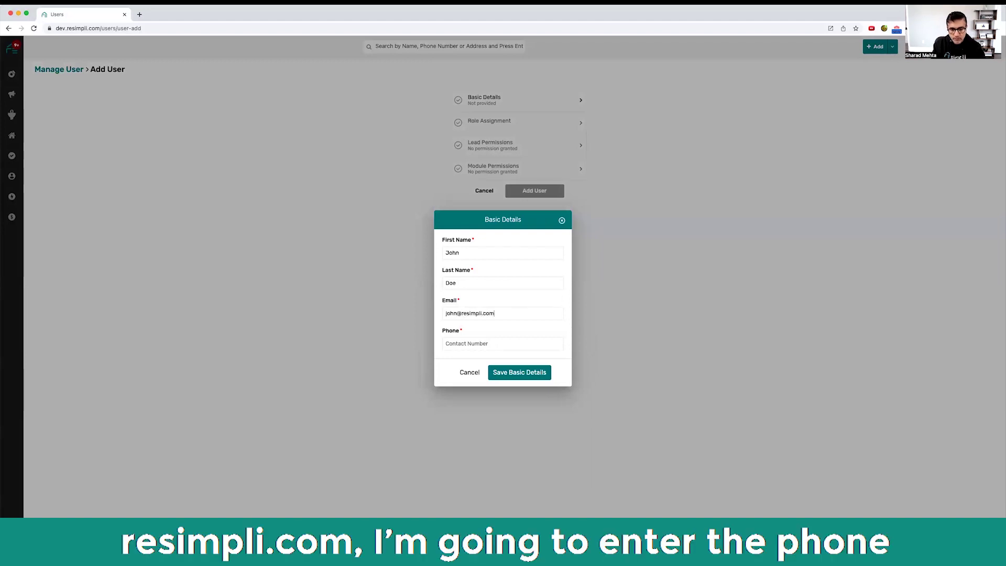
pyautogui.press('Tab')
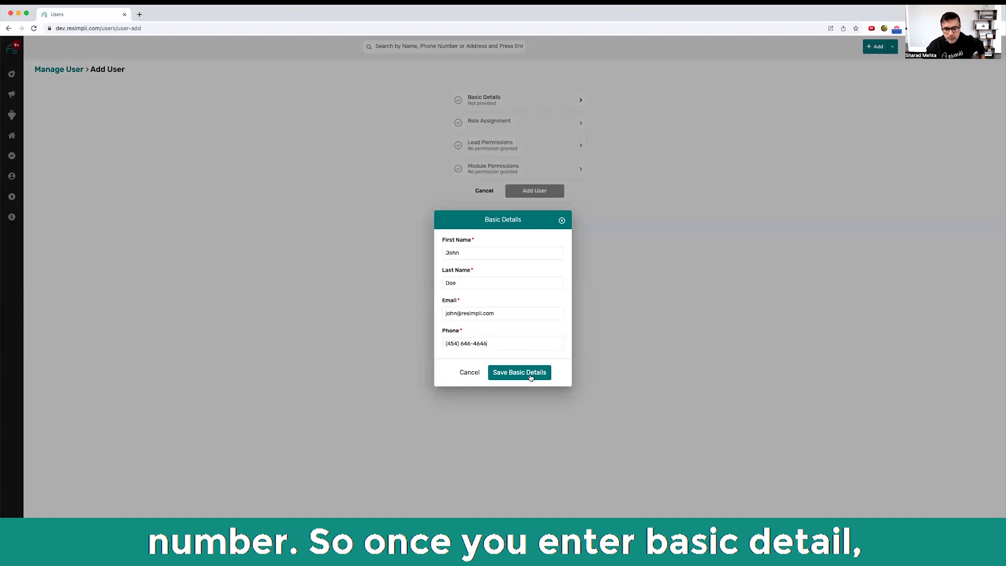
# Step: Save the basic details, assign the Acquisition Manager role with Teams lead access Yes, and tick the Delhi market
pyautogui.click(530, 375)
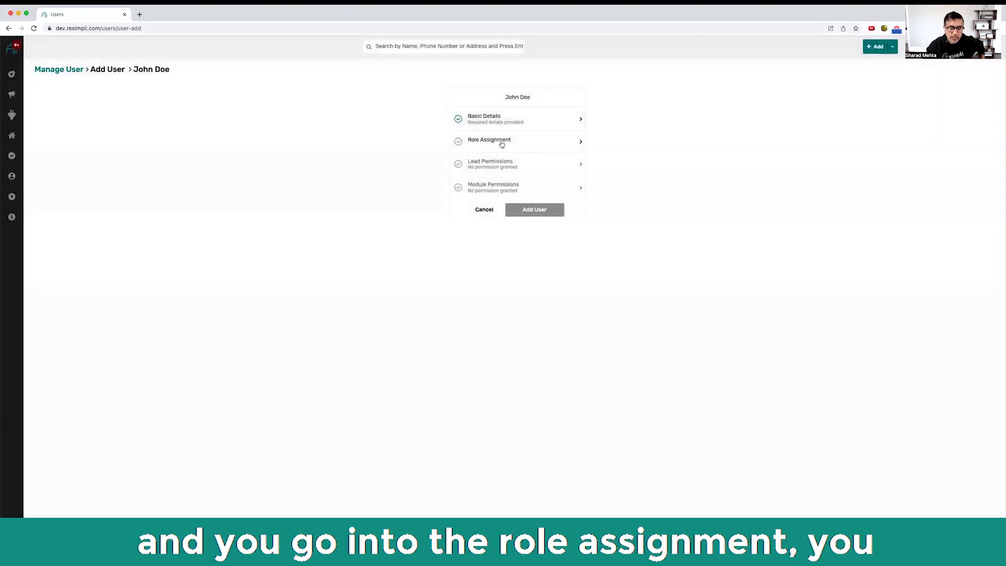
pyautogui.click(501, 144)
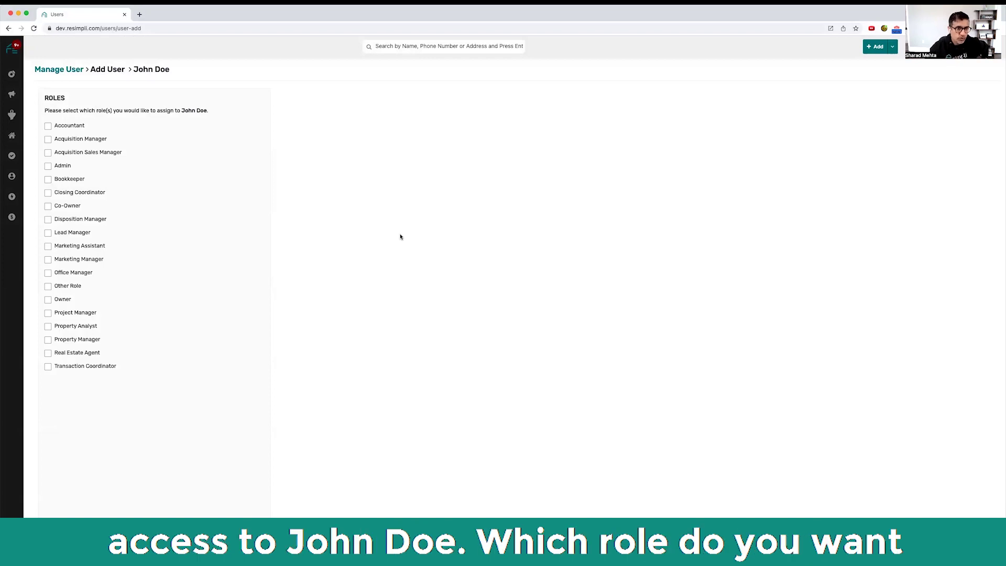
pyautogui.click(48, 139)
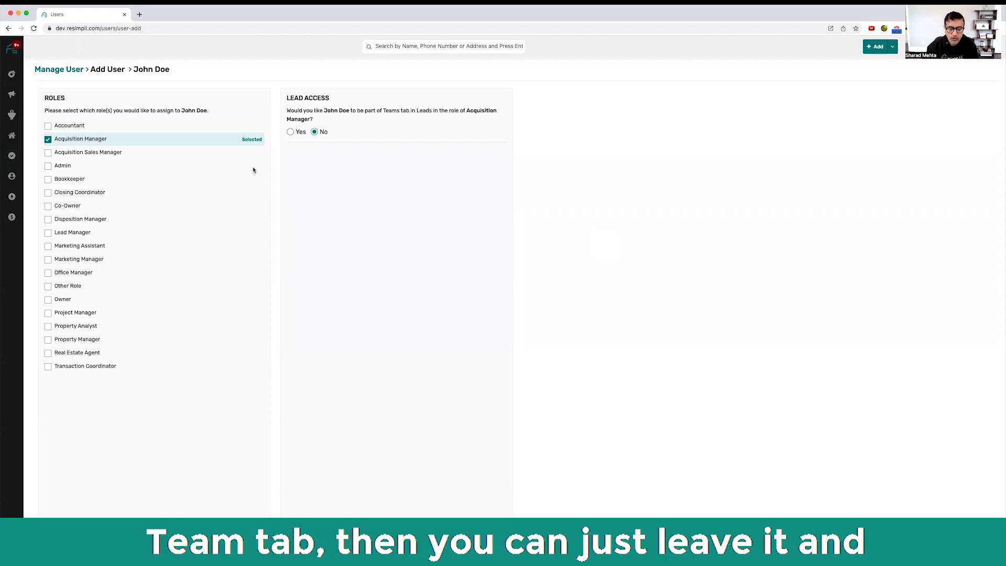
pyautogui.click(290, 132)
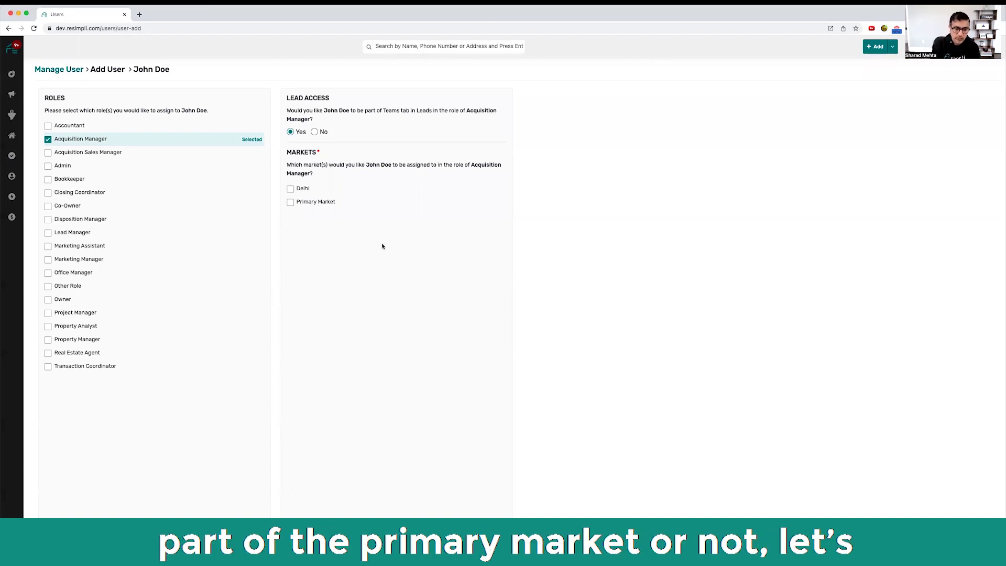
pyautogui.click(291, 189)
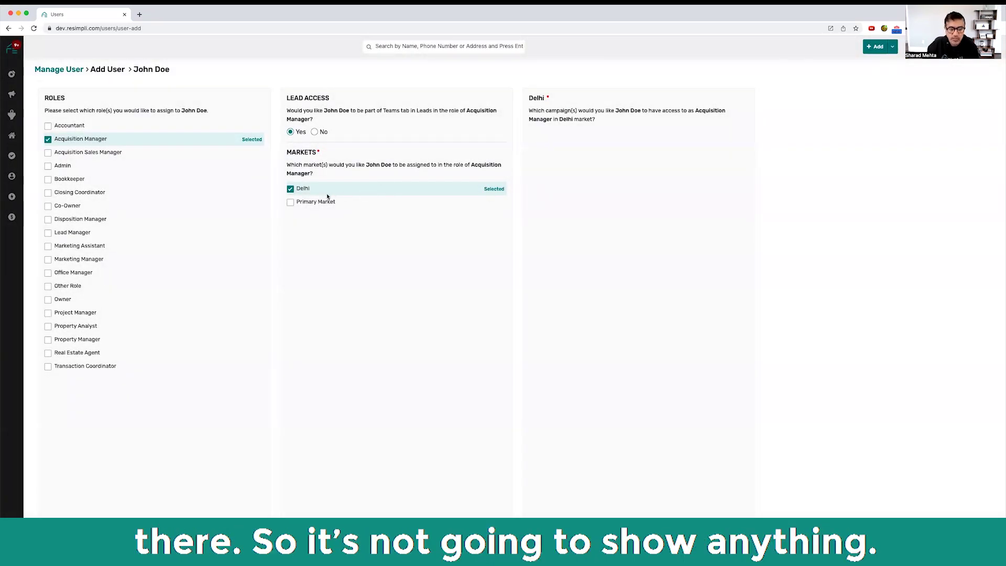
# Step: Switch the member from Delhi to Primary Market only, granting its Probate List campaign
pyautogui.click(290, 202)
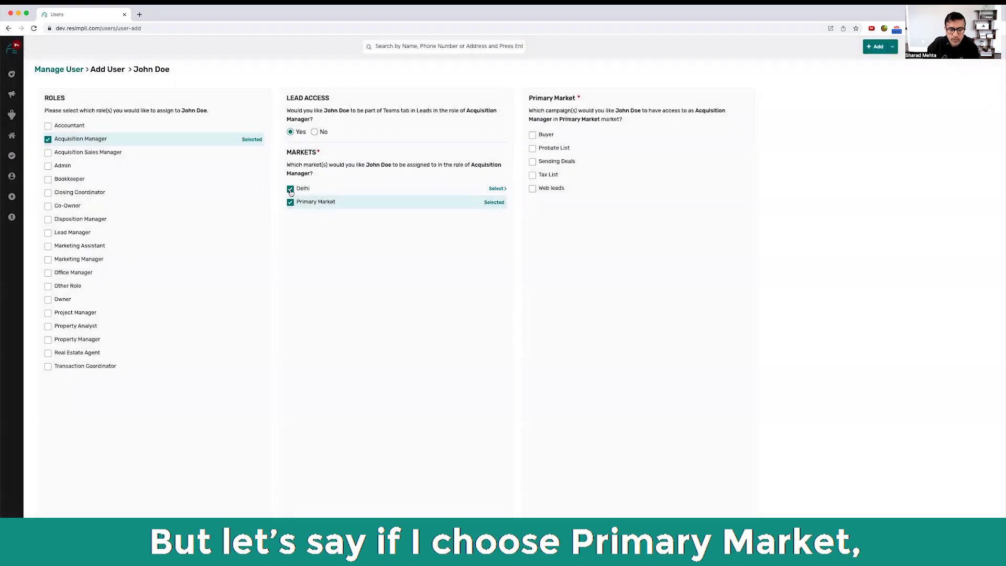
pyautogui.click(291, 189)
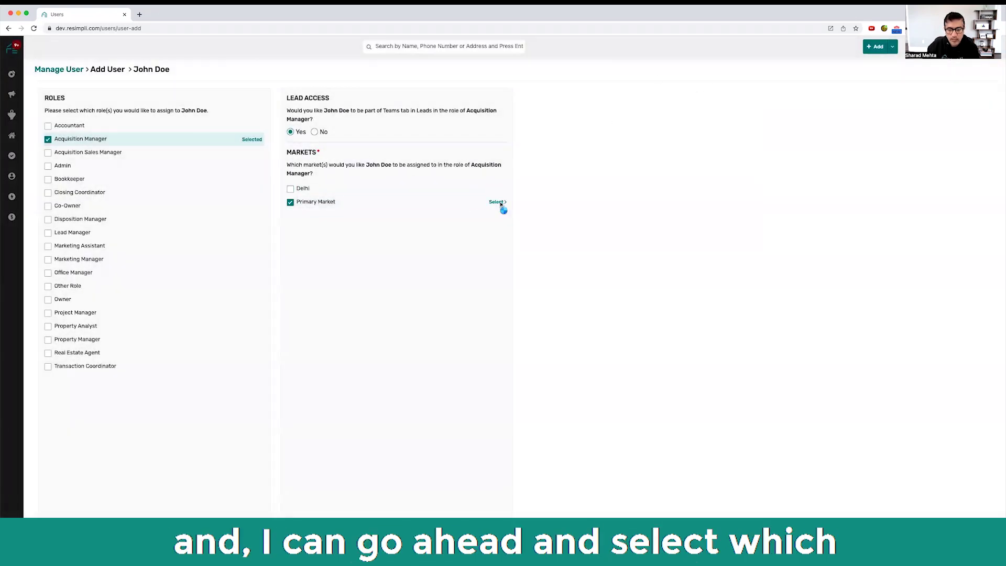
pyautogui.click(498, 202)
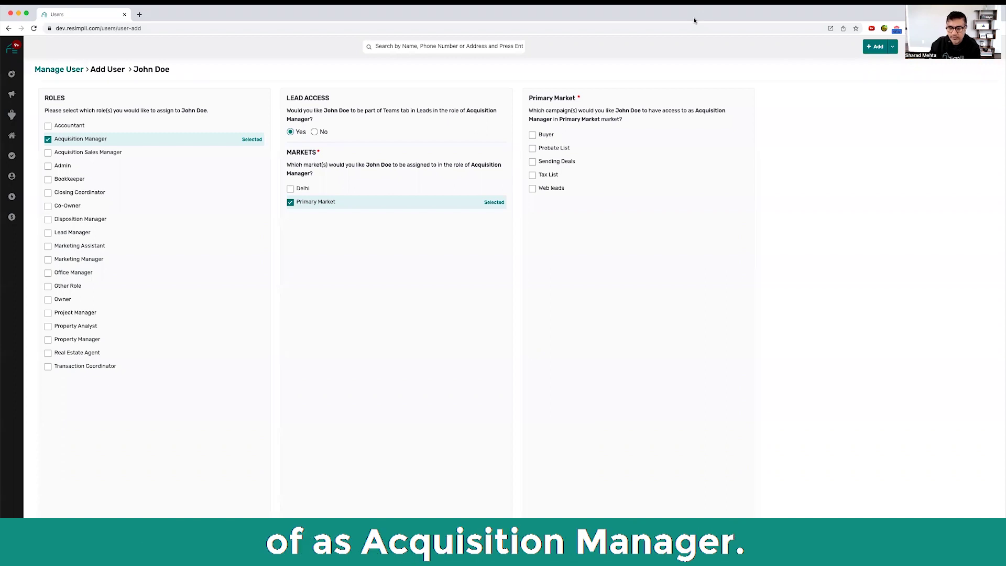
pyautogui.click(531, 150)
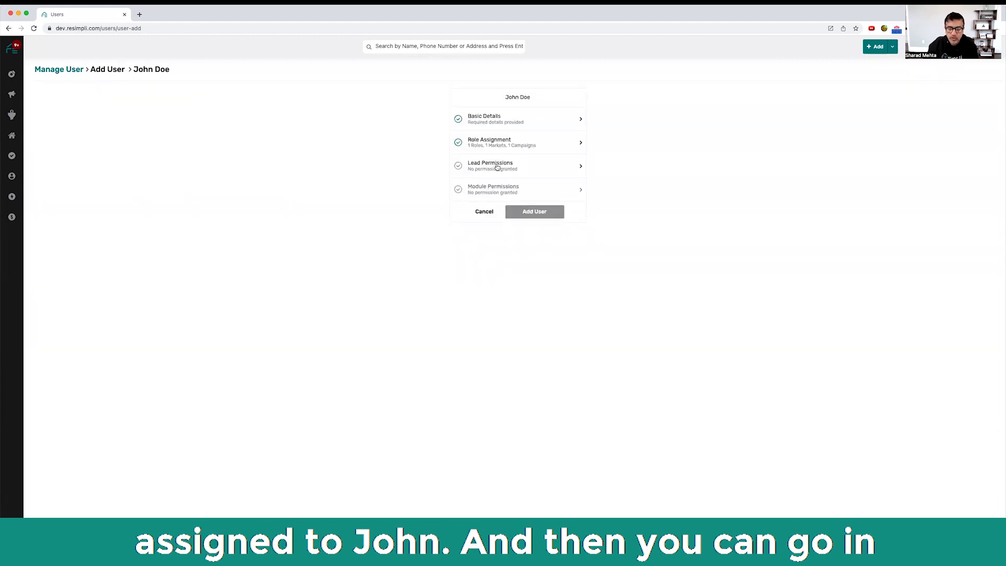
pyautogui.click(497, 167)
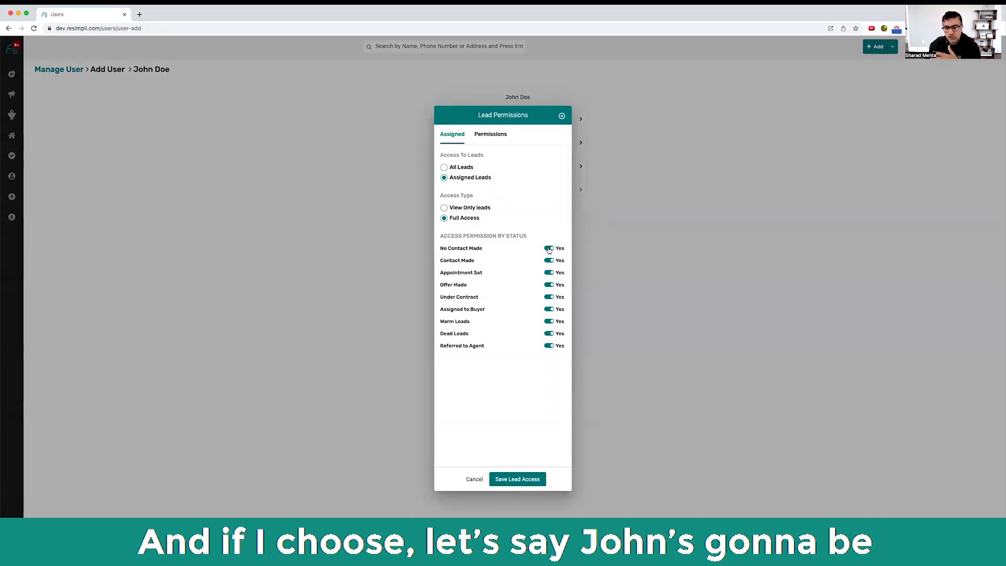
# Step: Deny access to No Contact Made and Contact Made leads, then review the Permissions tab
pyautogui.click(548, 248)
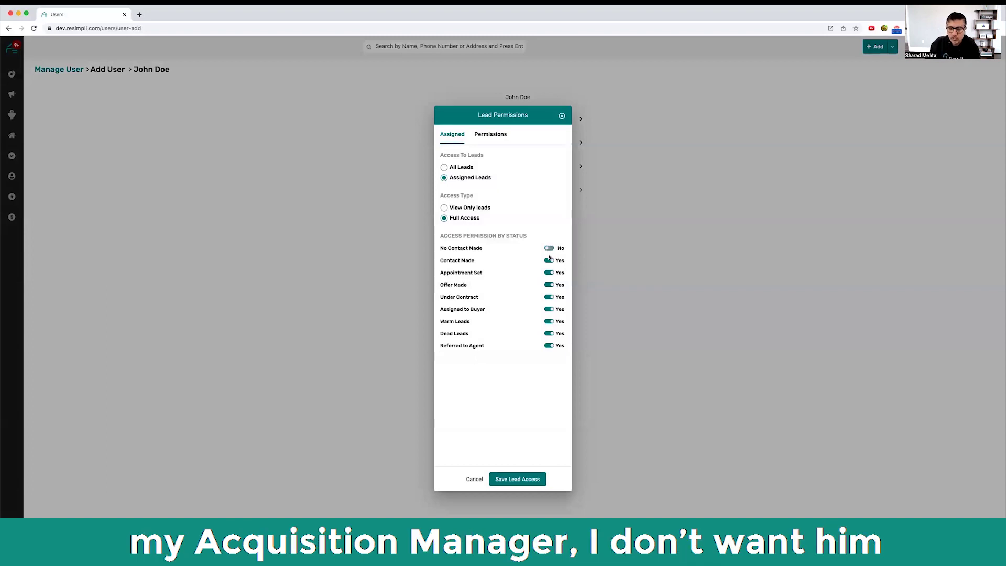
pyautogui.click(549, 261)
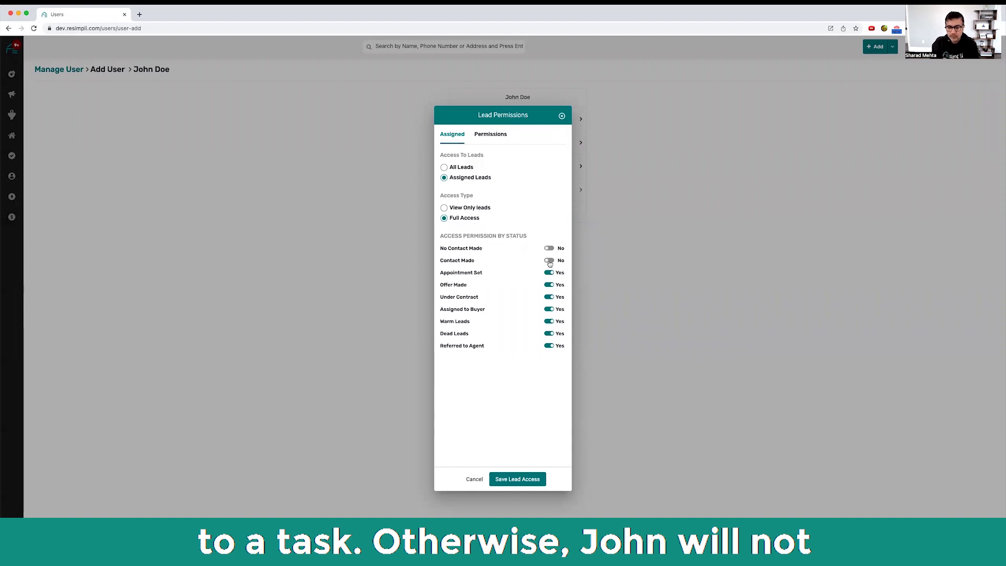
pyautogui.click(497, 138)
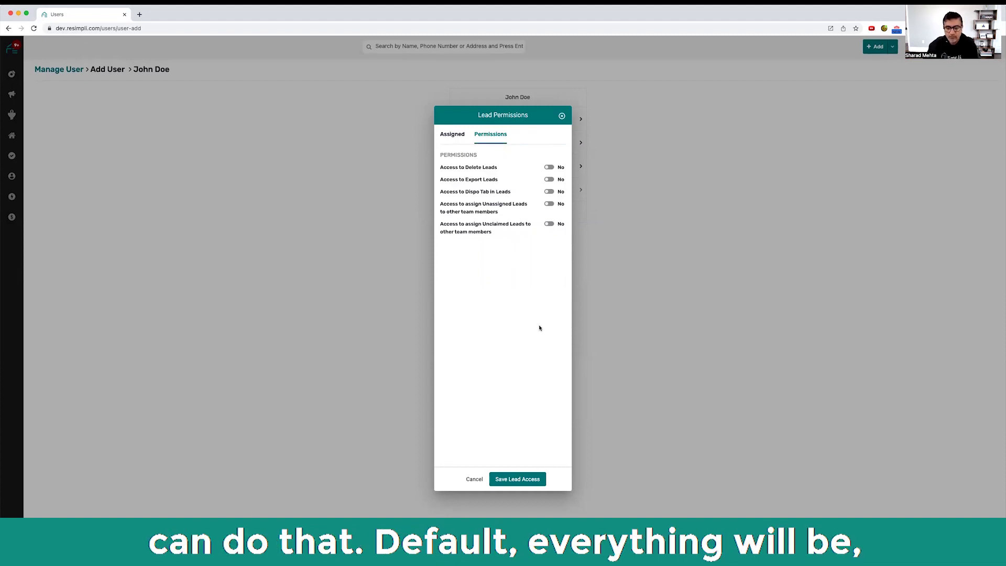
# Step: Save lead access, leave every module permission at None, and finish adding the member
pyautogui.click(507, 479)
pyautogui.click(503, 191)
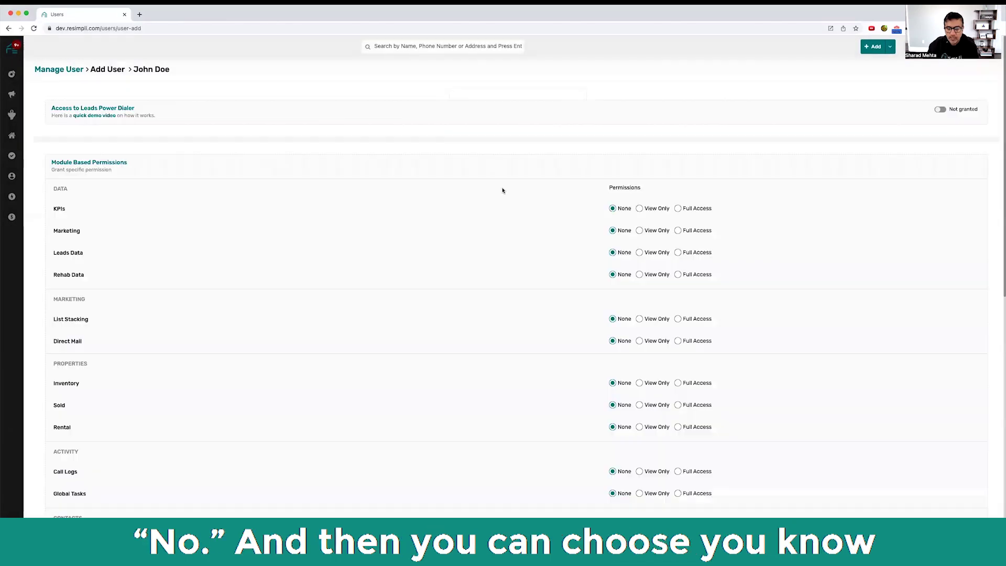
pyautogui.scroll(-15, 533, 272)
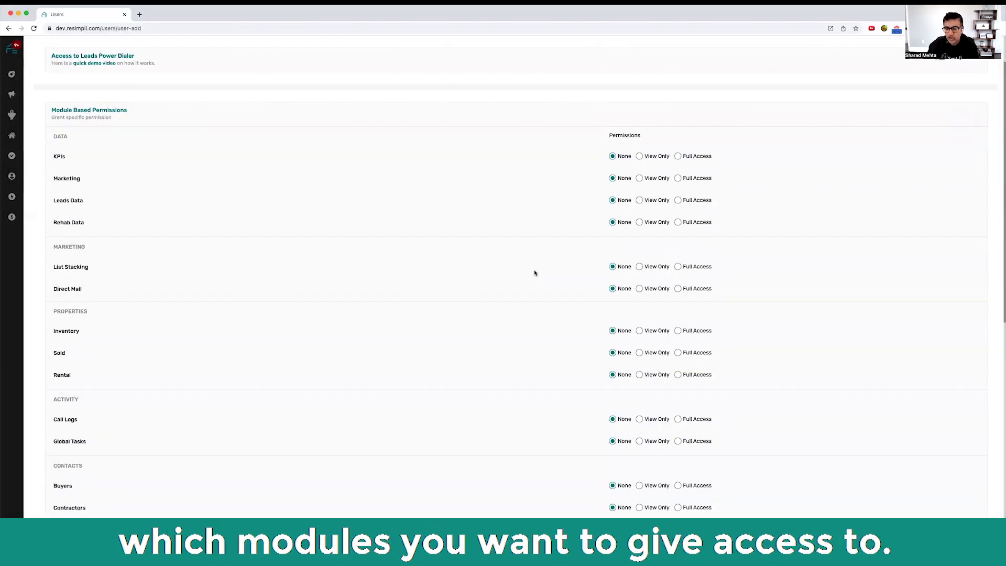
pyautogui.scroll(15, 534, 272)
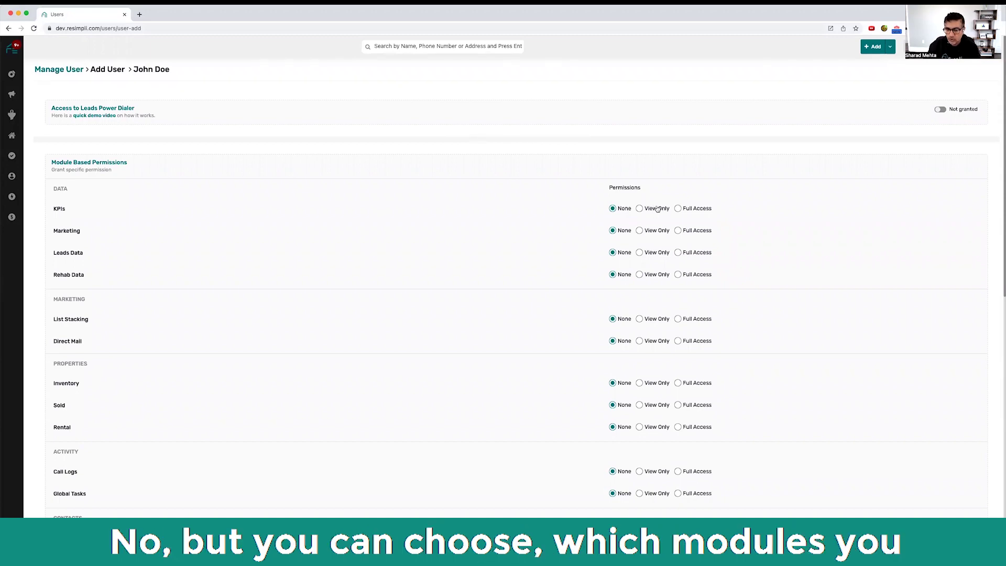
pyautogui.scroll(-5, 408, 288)
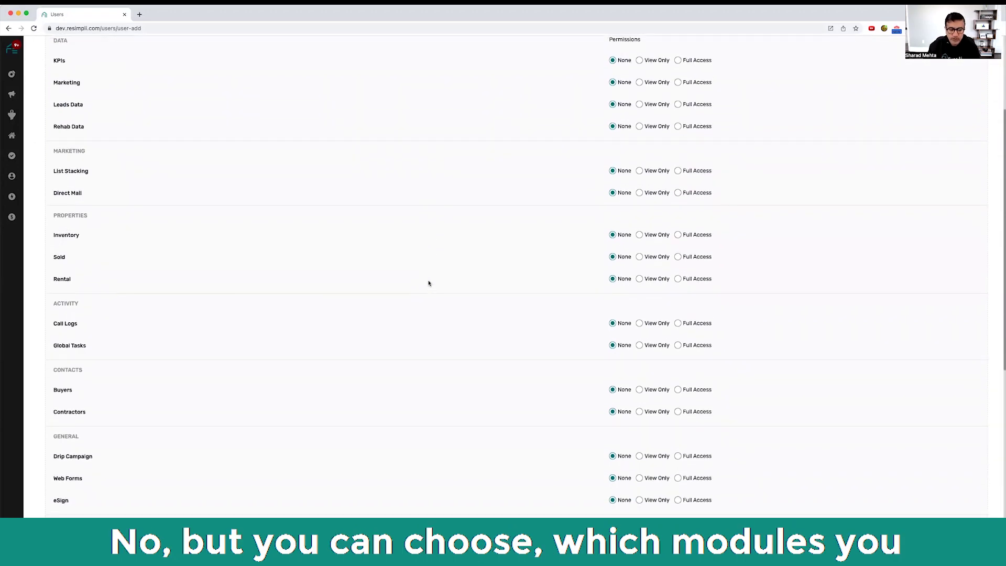
pyautogui.scroll(-6, 428, 283)
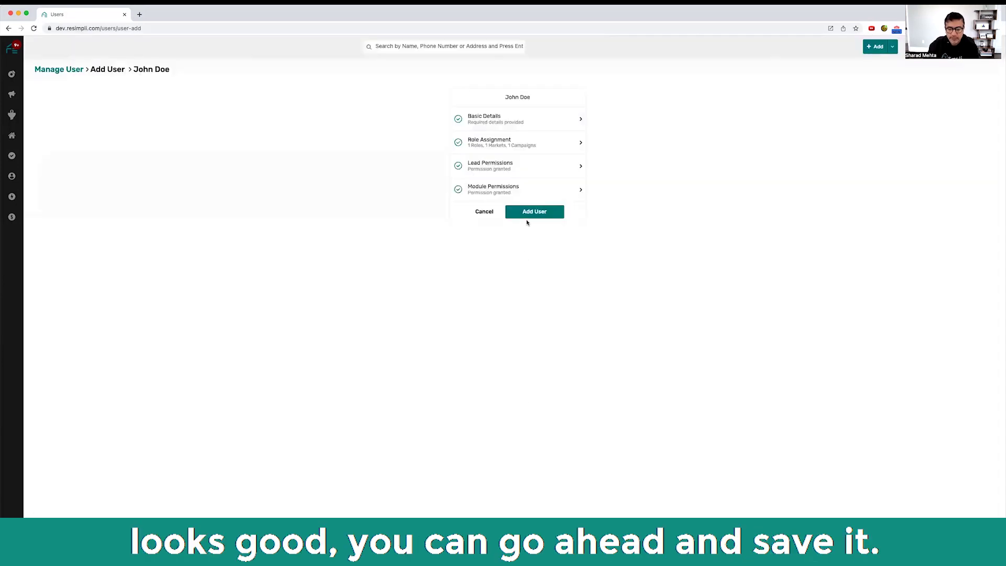
pyautogui.click(530, 212)
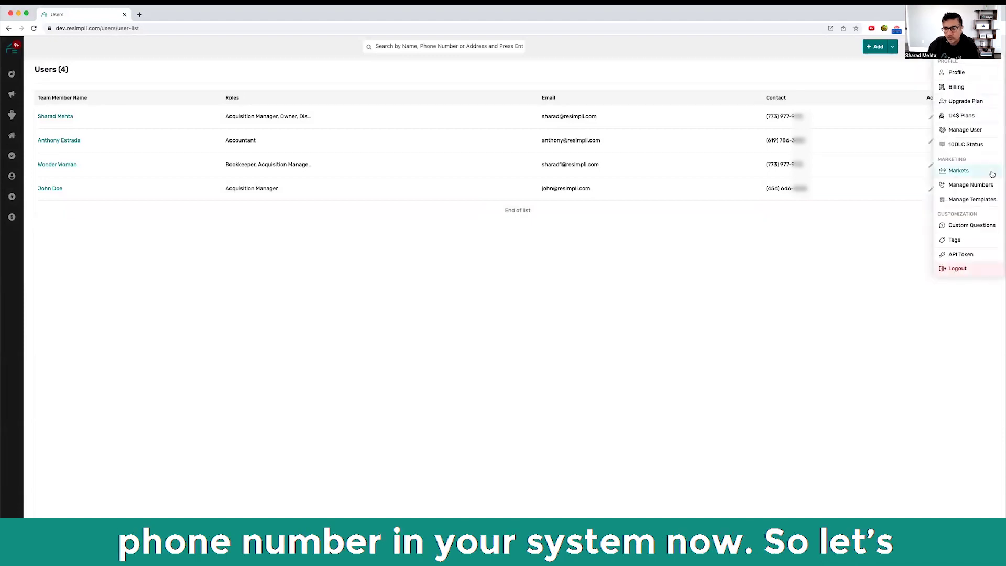
# Step: From Manage Numbers, buy the (417) Missouri number and show its 'You will use this number for' options
pyautogui.click(986, 184)
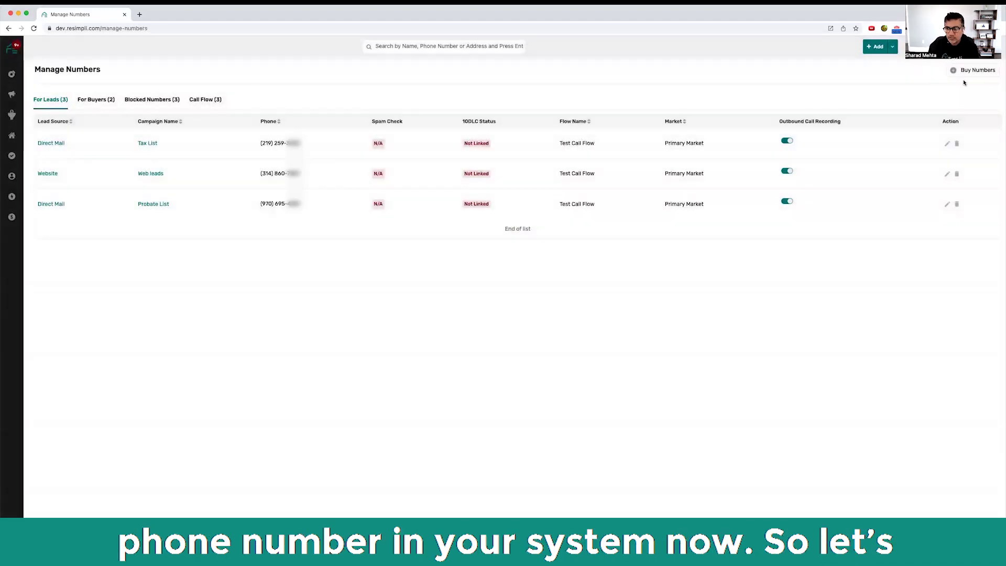
pyautogui.click(975, 70)
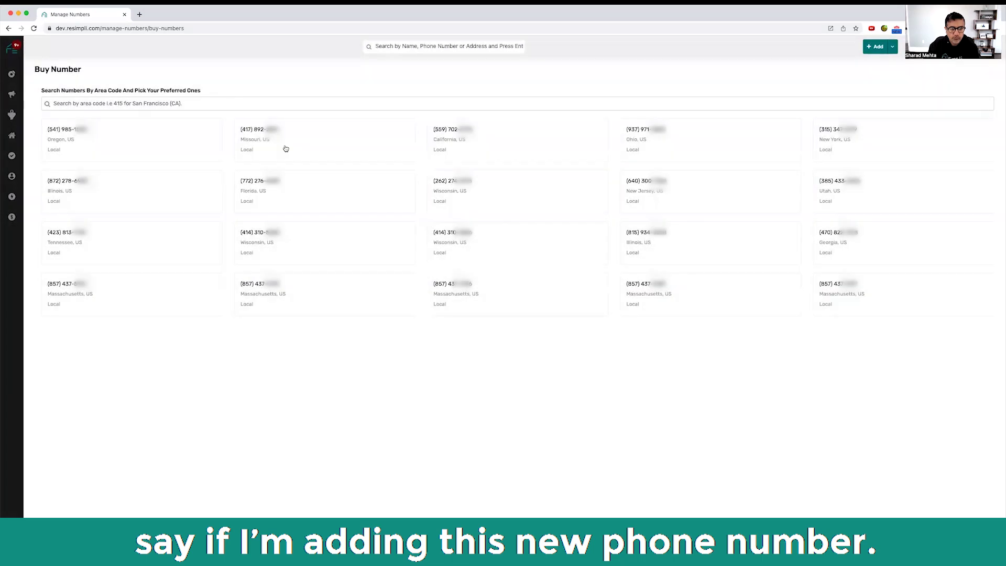
pyautogui.click(283, 148)
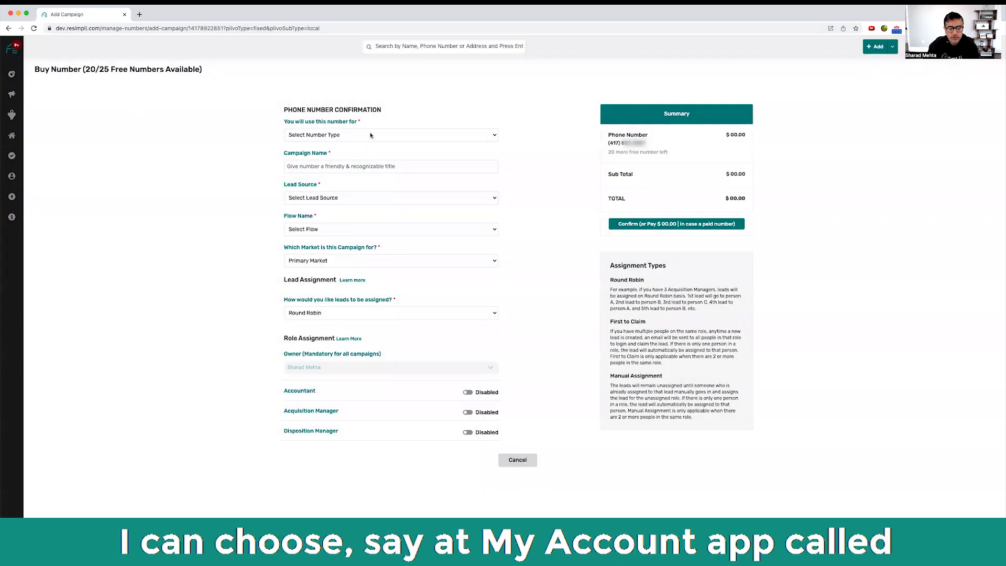
pyautogui.click(433, 135)
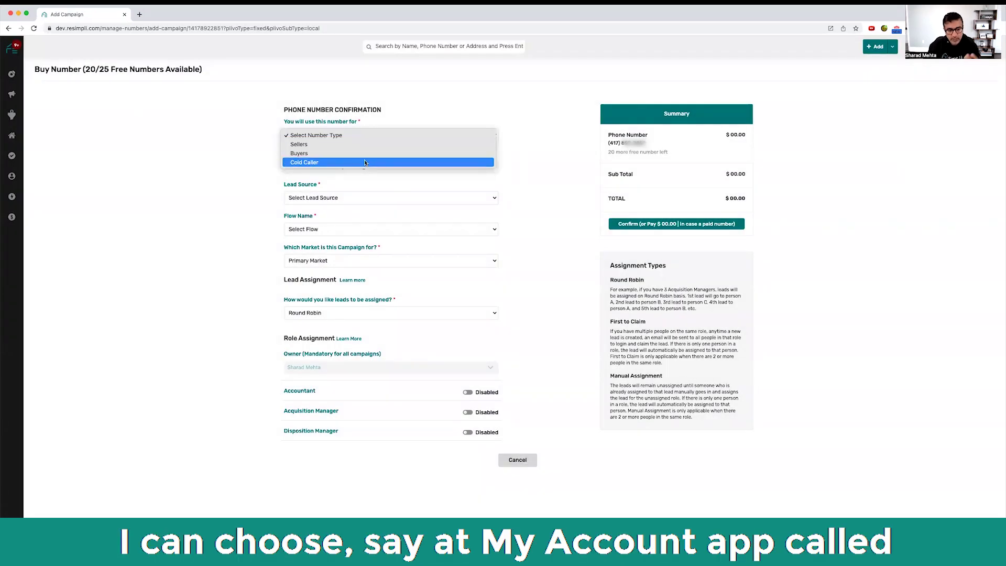